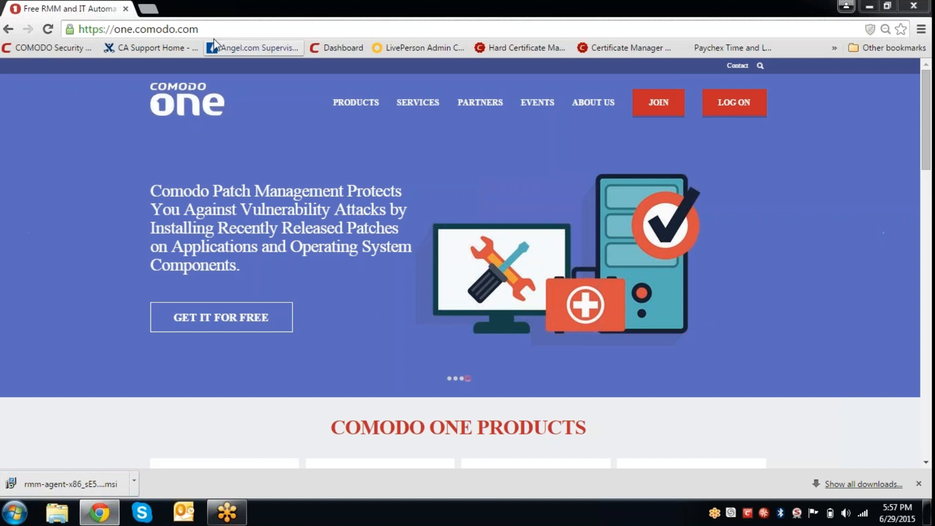
# Log on to Comodo ONE and open the console download page of the RMM module.
pyautogui.click(221, 28)
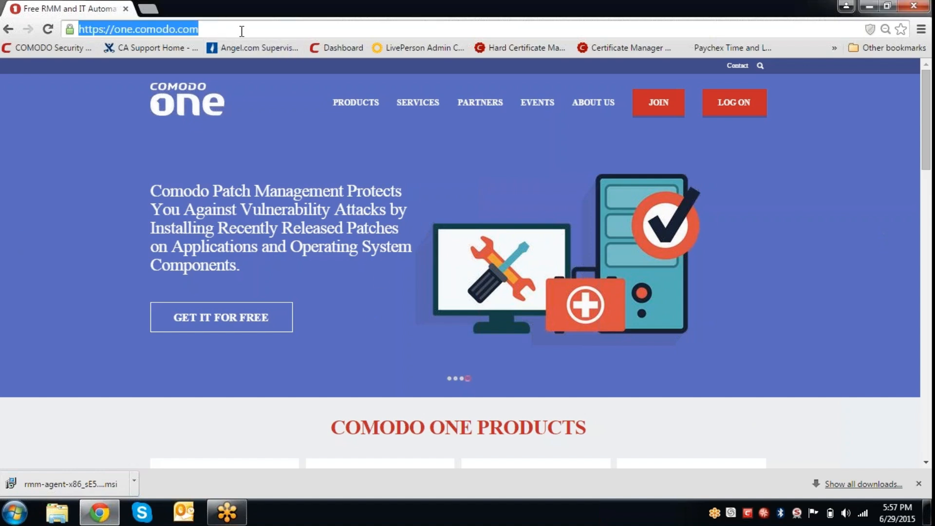
pyautogui.click(713, 105)
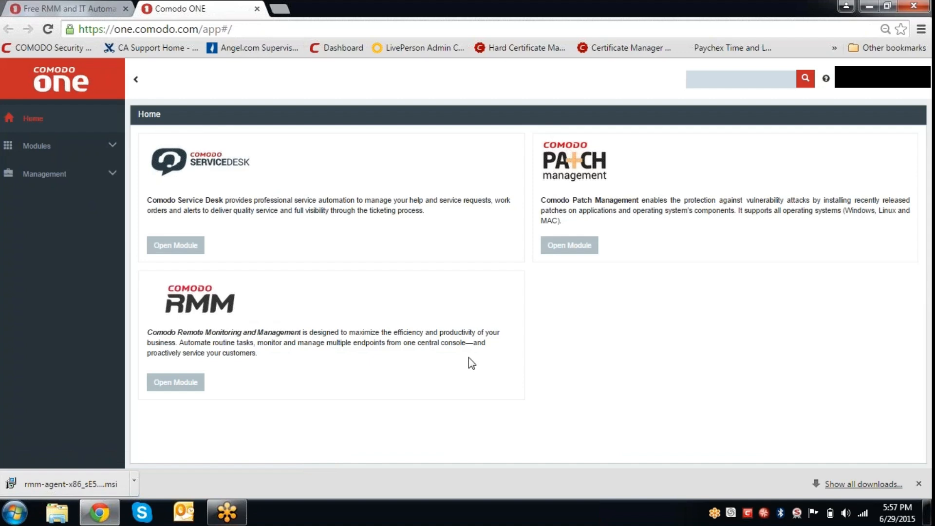
pyautogui.click(174, 383)
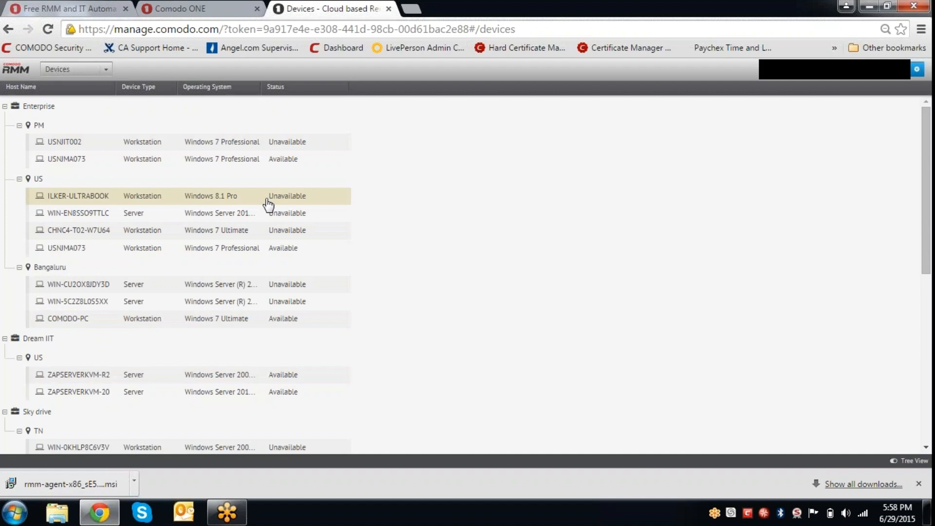
pyautogui.click(106, 71)
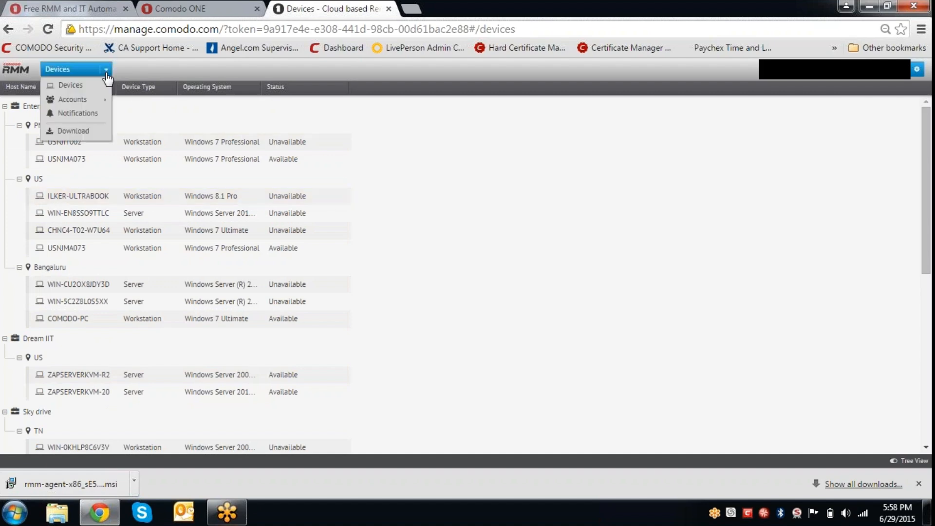
pyautogui.click(93, 131)
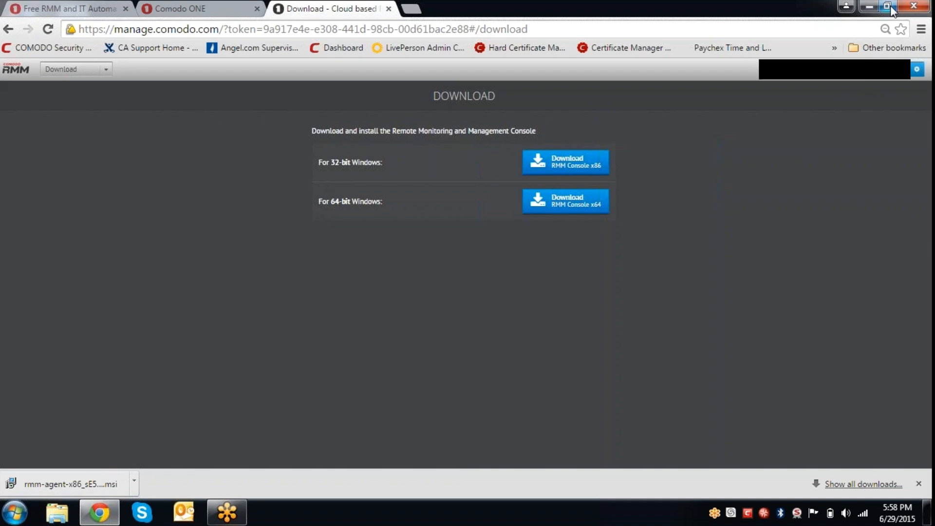
# Uncover the desktop, launch the RMM Administration Console and sign in with the remembered credentials.
pyautogui.click(887, 6)
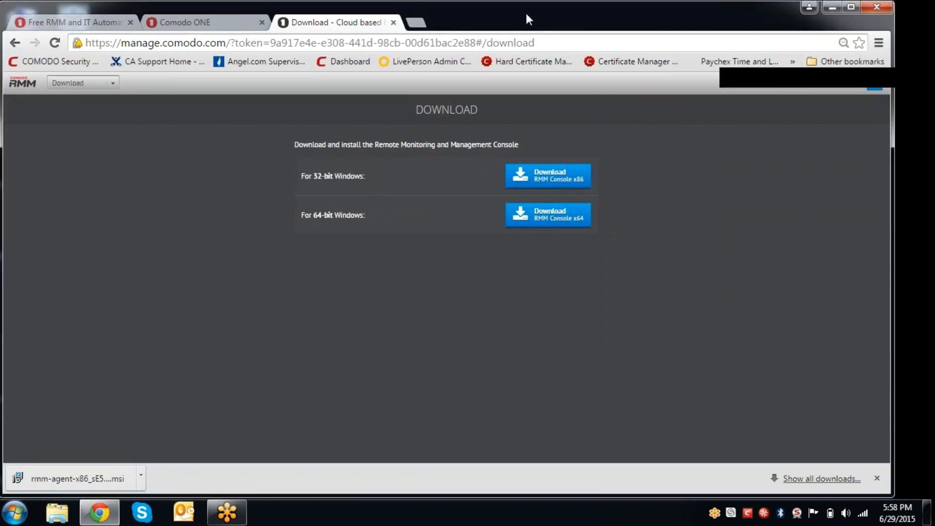
pyautogui.moveTo(526, 19); pyautogui.dragTo(618, 19)
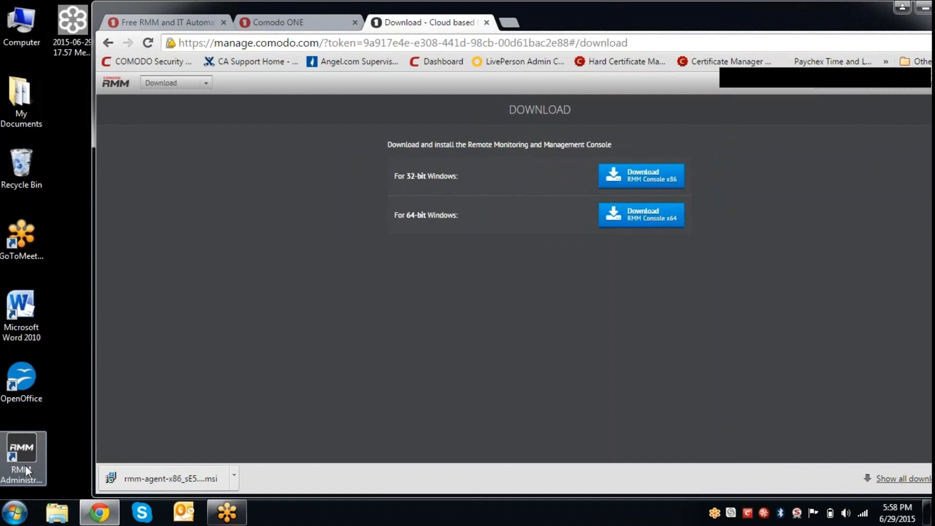
pyautogui.doubleClick(28, 448)
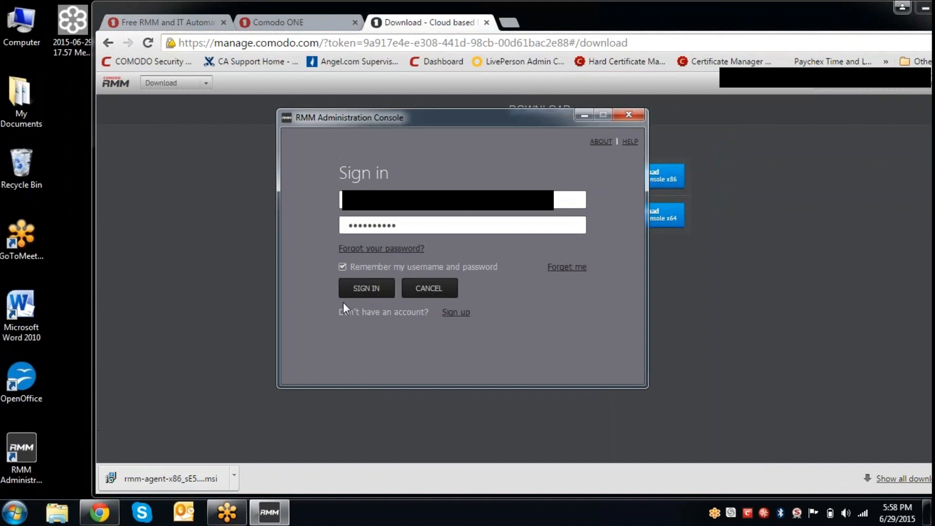
pyautogui.click(366, 289)
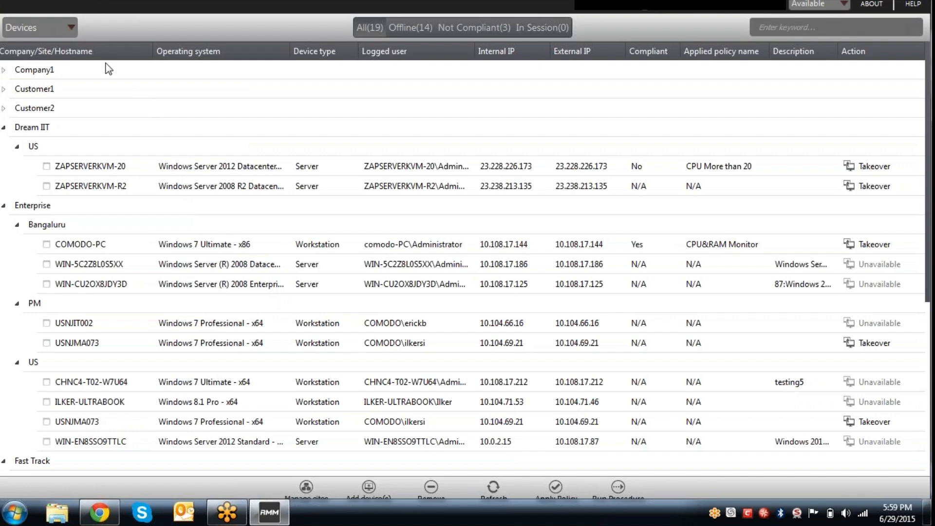
pyautogui.click(72, 28)
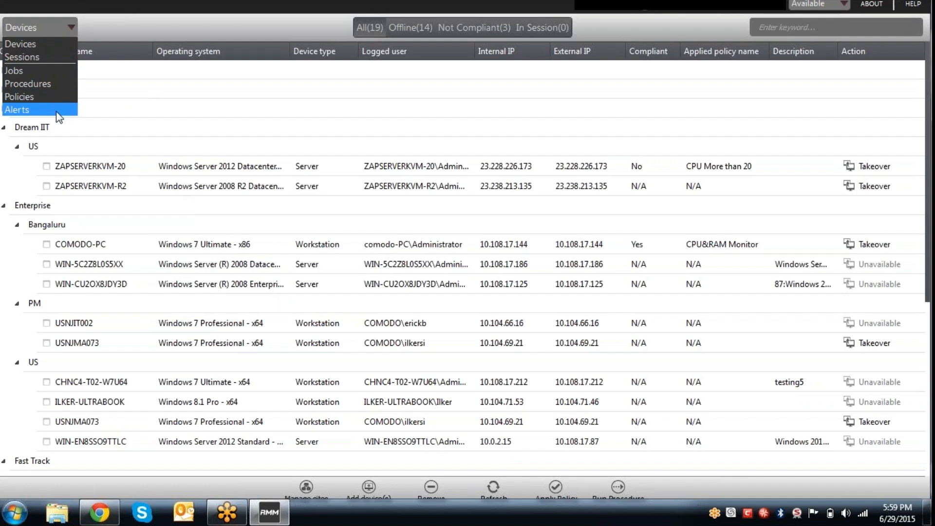
pyautogui.click(127, 31)
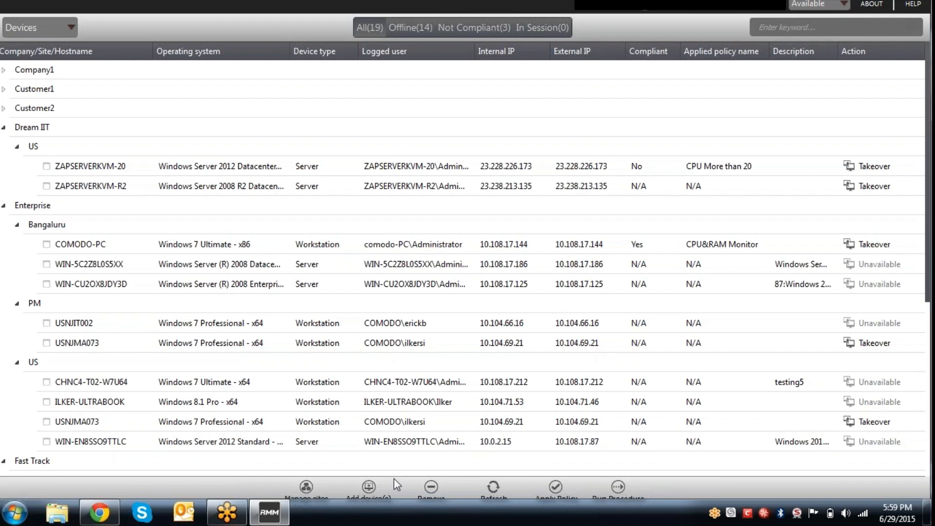
# Start adding a device for company Enterprise, site US, with OS Windows and device type Auto-detect, reviewing the available options.
pyautogui.click(369, 487)
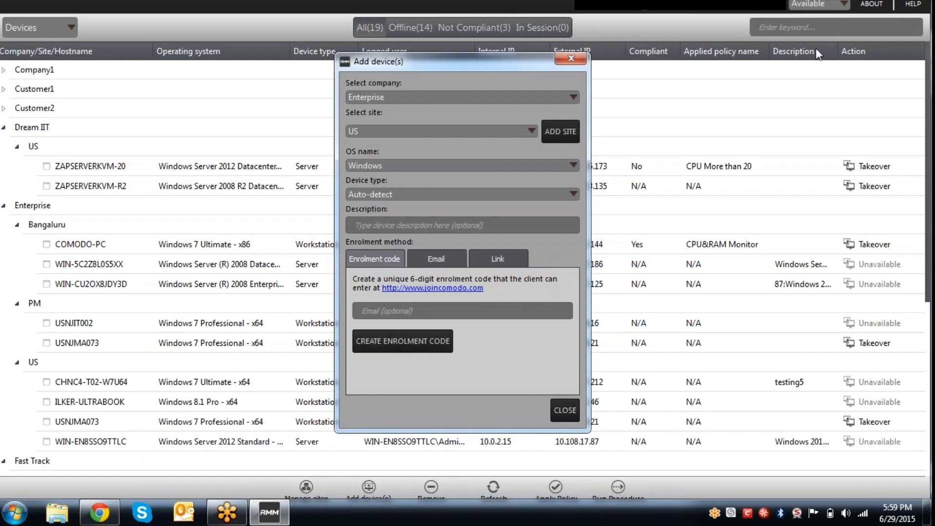
pyautogui.click(572, 96)
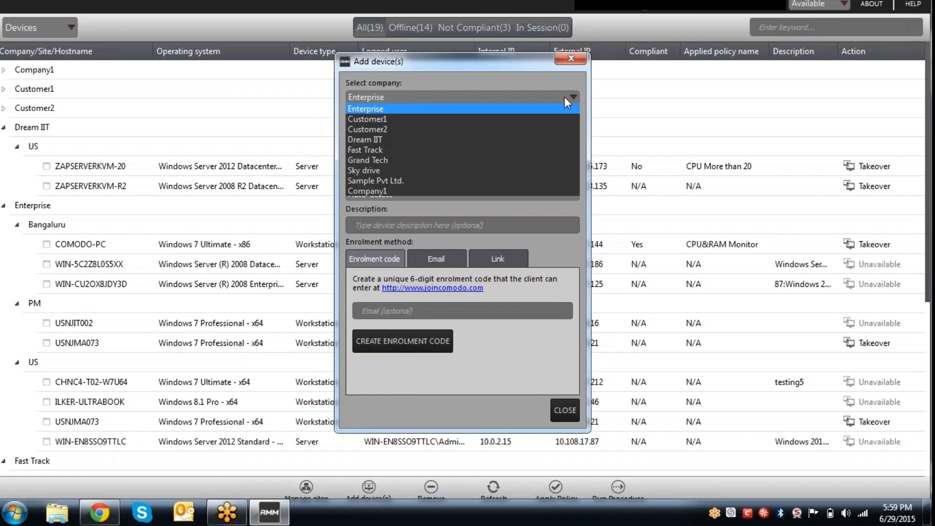
pyautogui.click(565, 97)
pyautogui.click(530, 128)
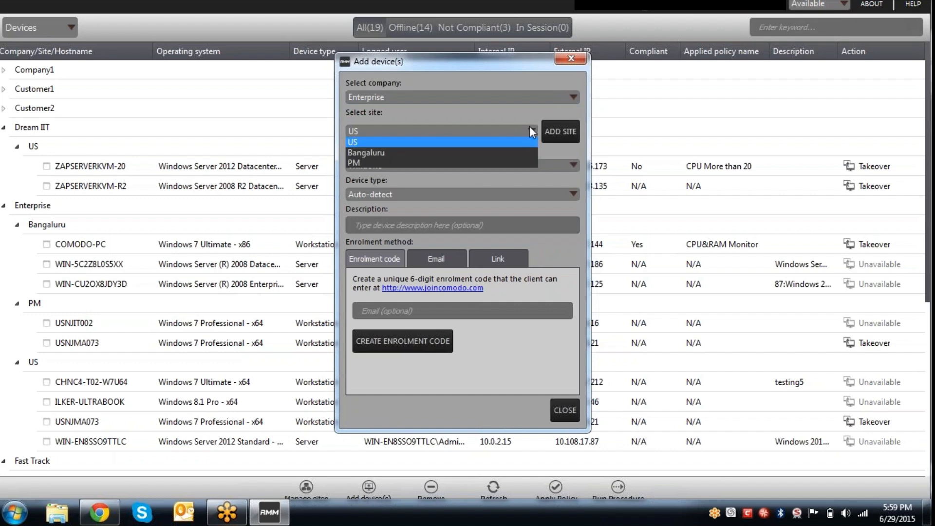
pyautogui.click(530, 129)
pyautogui.click(573, 166)
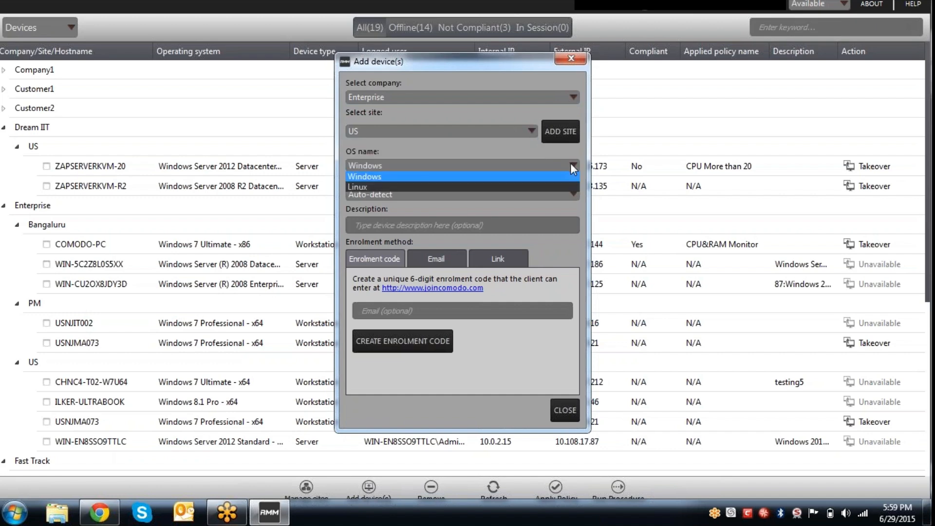
pyautogui.click(570, 165)
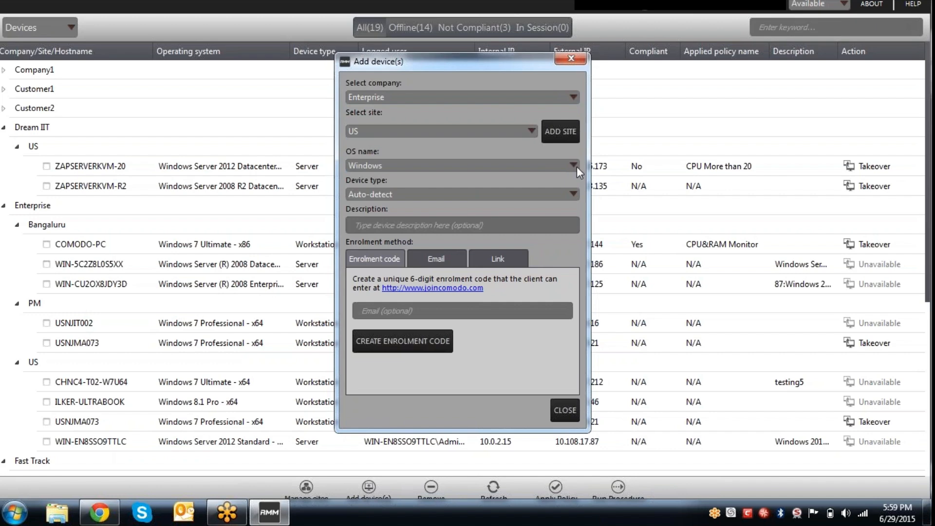
pyautogui.click(572, 194)
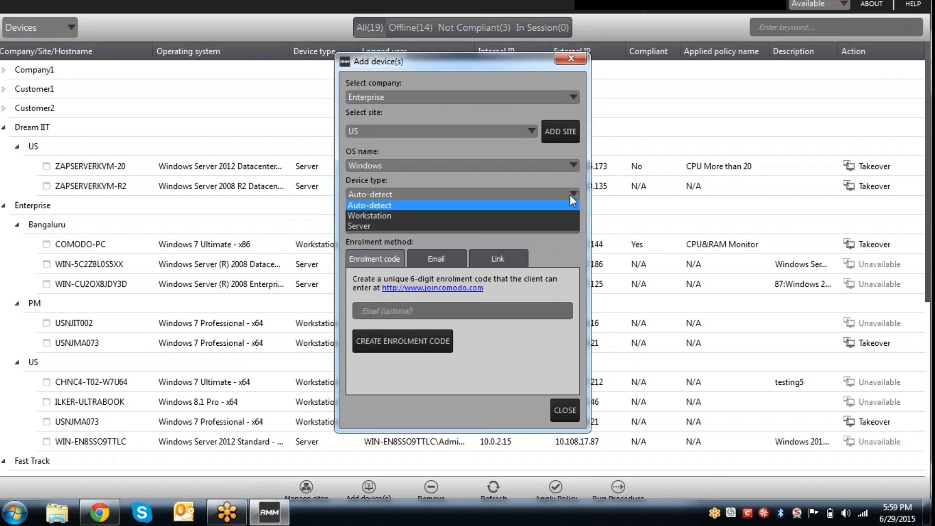
pyautogui.click(557, 205)
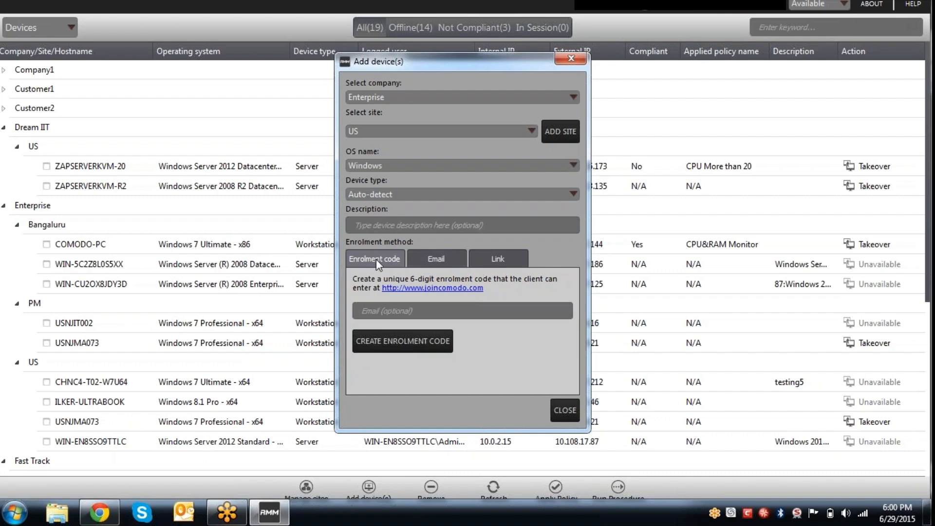
# Create an enrolment code for the device and look at the email enrolment method.
pyautogui.click(371, 340)
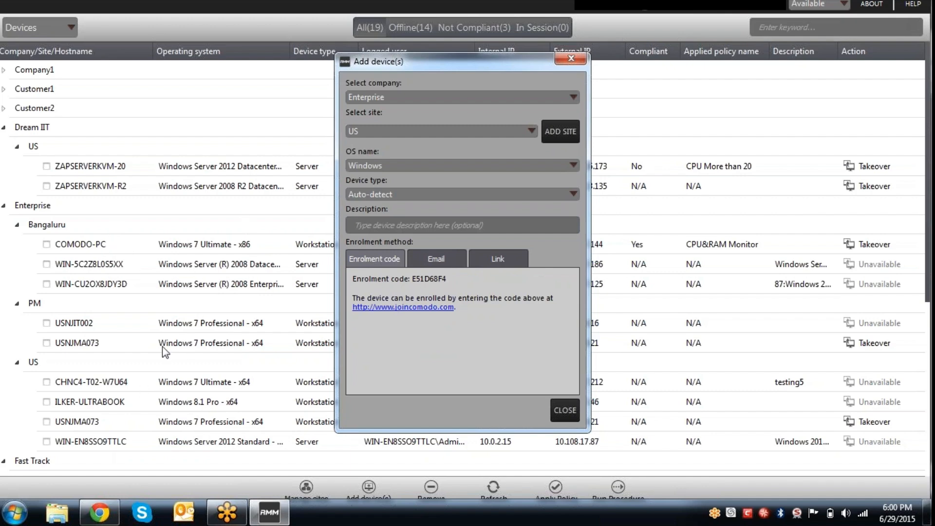
pyautogui.click(432, 259)
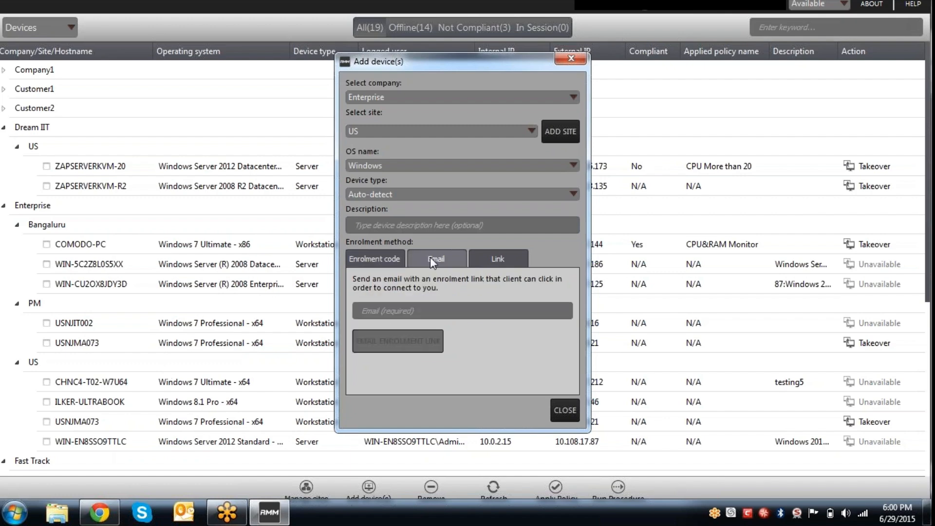
pyautogui.click(412, 309)
# Create an enrolment link for the device and close the device-adding form.
pyautogui.click(491, 260)
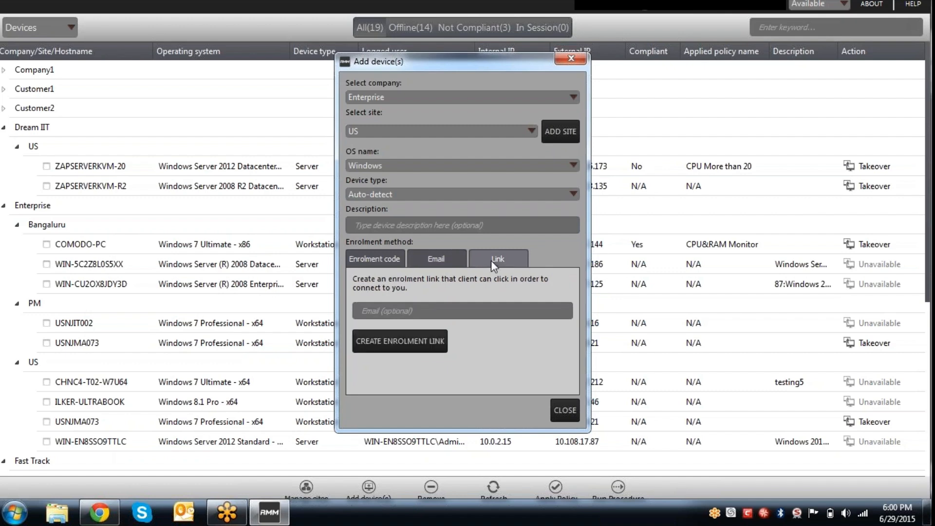
pyautogui.click(403, 338)
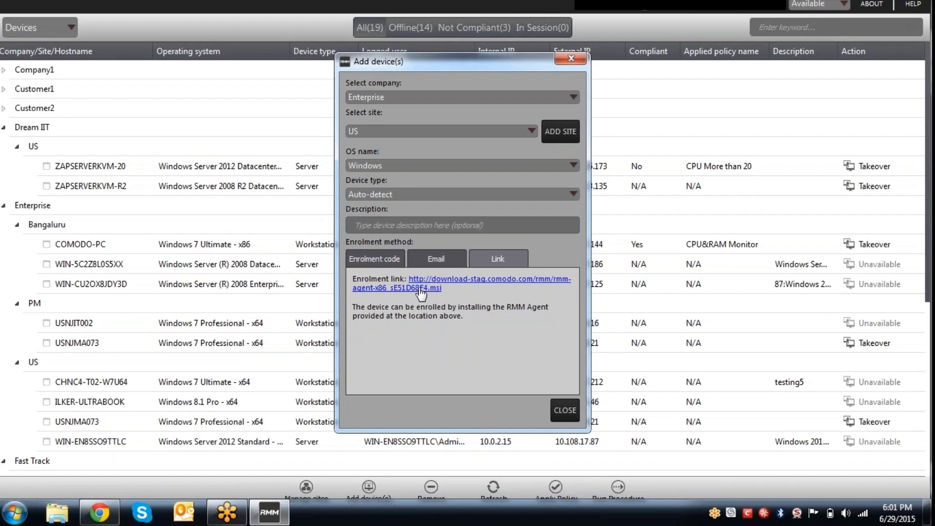
pyautogui.click(565, 408)
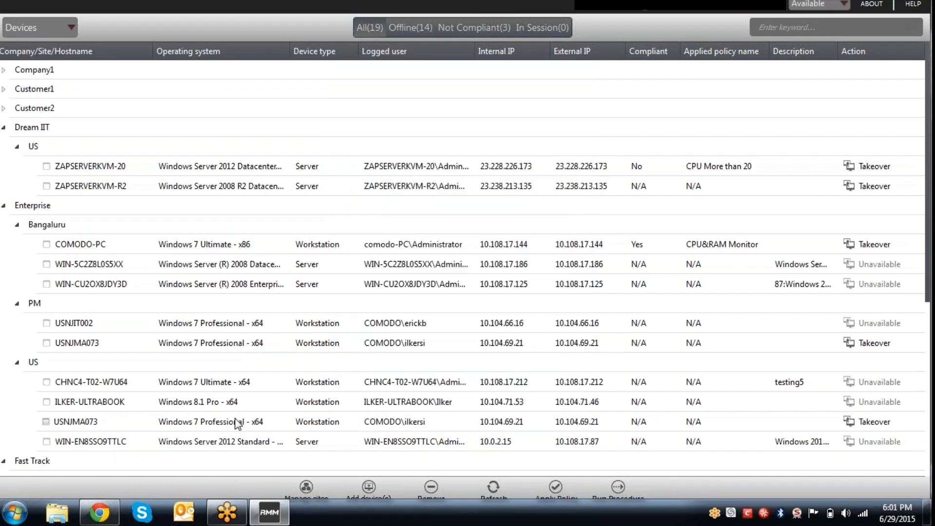
# Switch to Chrome and run the downloaded rmm-agent-x86 MSI installer.
pyautogui.click(100, 510)
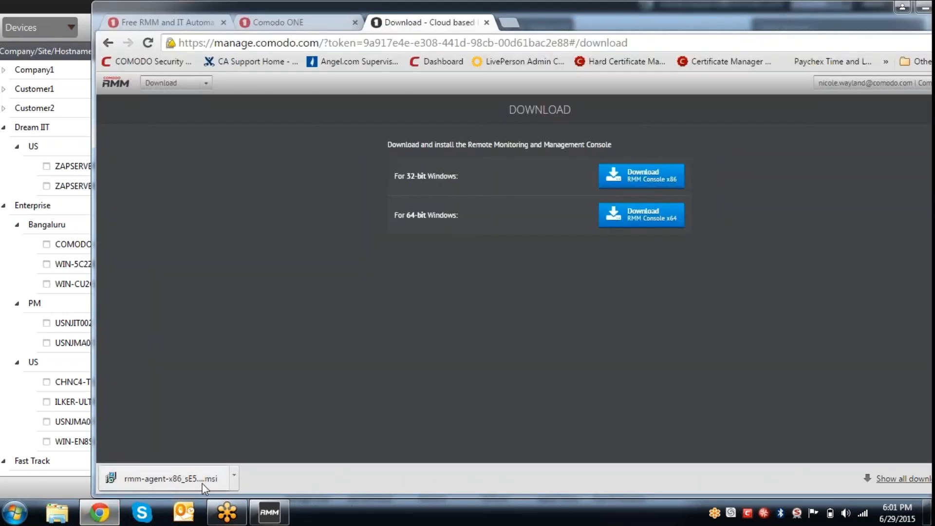
pyautogui.click(234, 476)
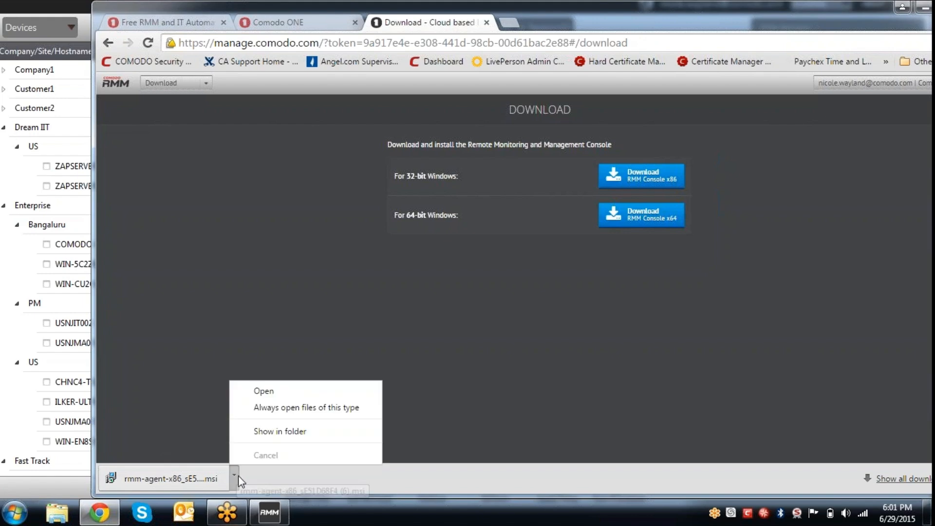
pyautogui.click(285, 390)
pyautogui.click(497, 268)
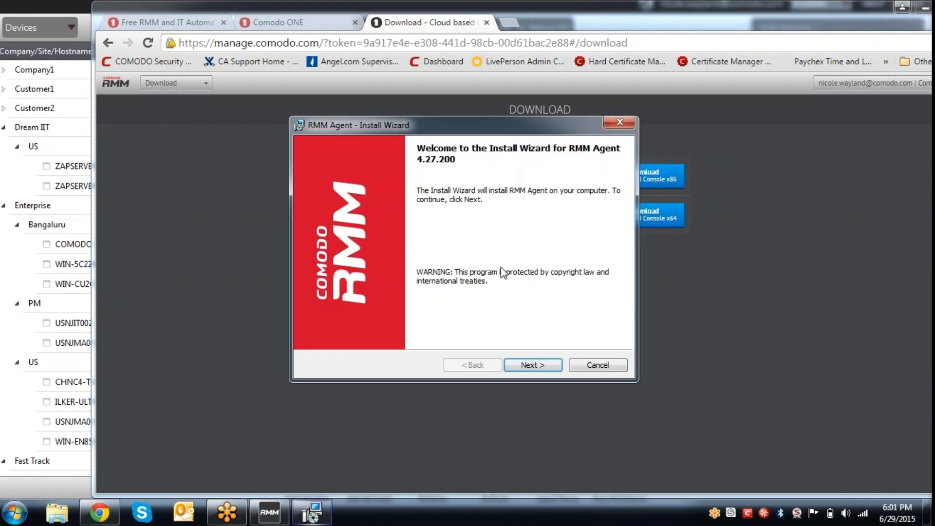
# Accept the license agreement, install the RMM Agent and finish the install wizard.
pyautogui.click(534, 365)
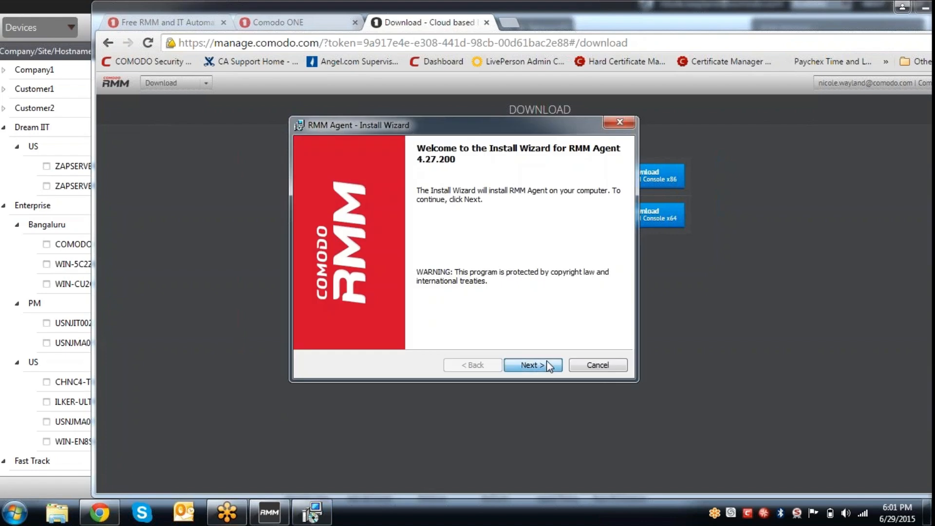
pyautogui.click(304, 315)
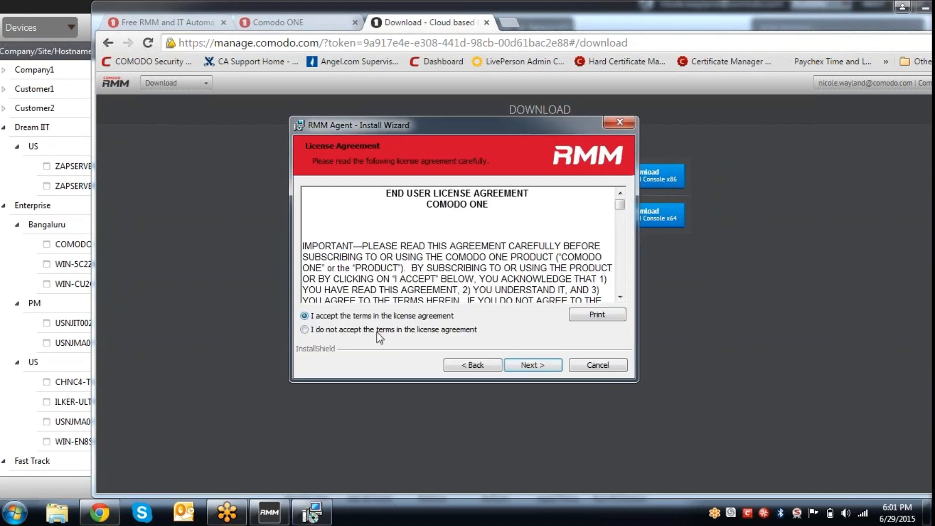
pyautogui.click(512, 364)
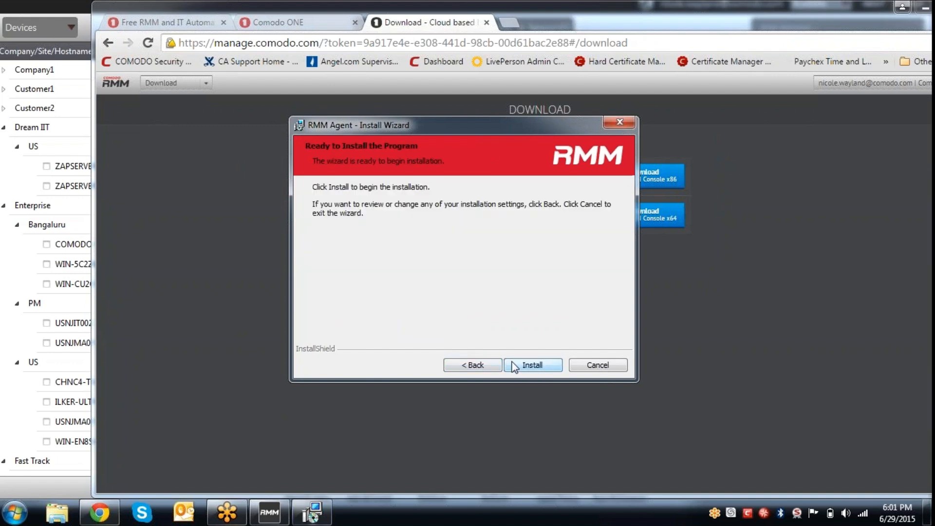
pyautogui.click(514, 365)
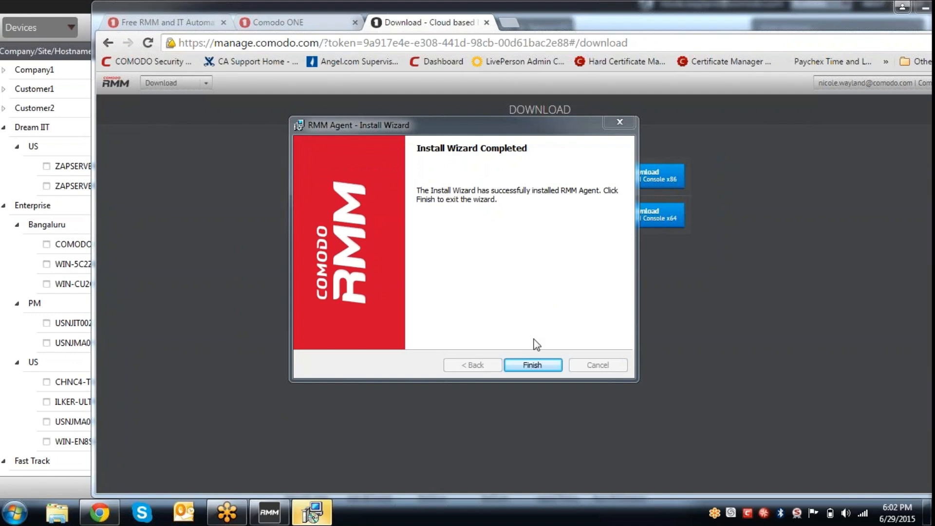
pyautogui.click(521, 366)
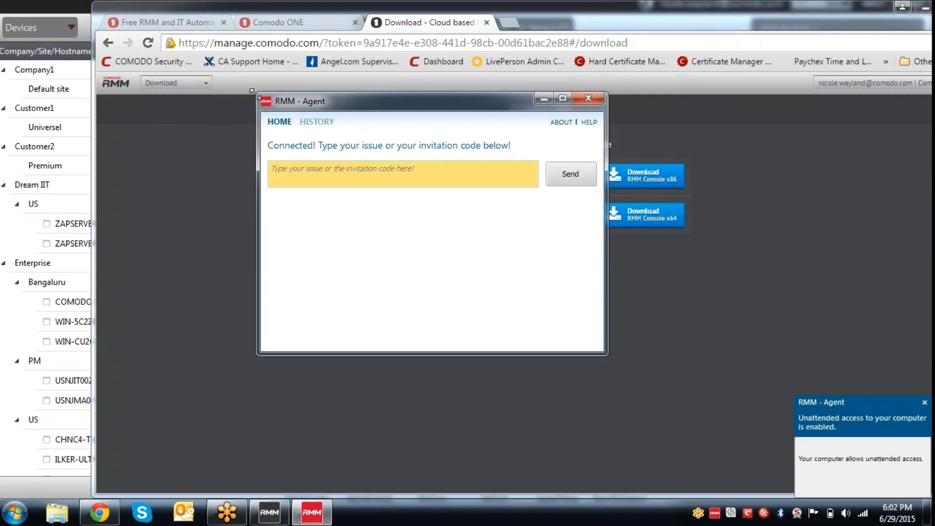
# Close the RMM - Agent window and check the Enterprise company's US site in the RMM console's device list.
pyautogui.click(429, 172)
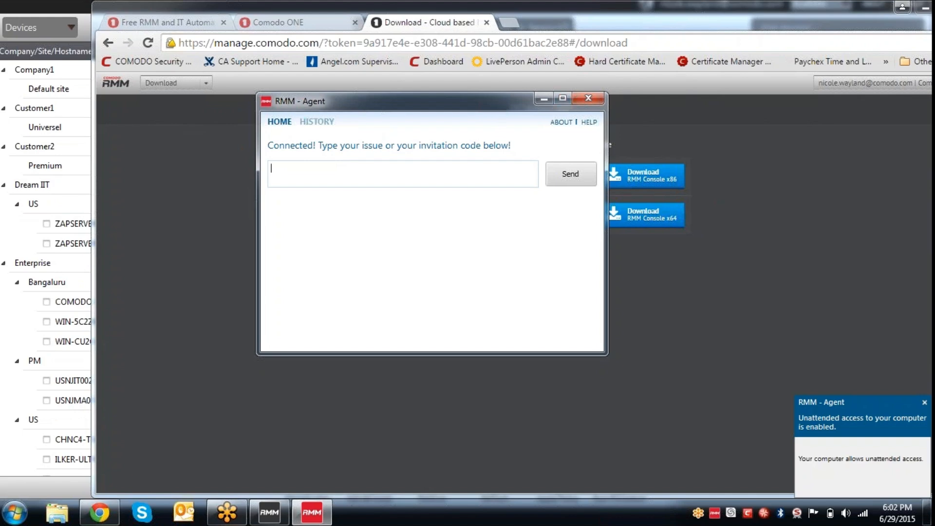
pyautogui.click(588, 99)
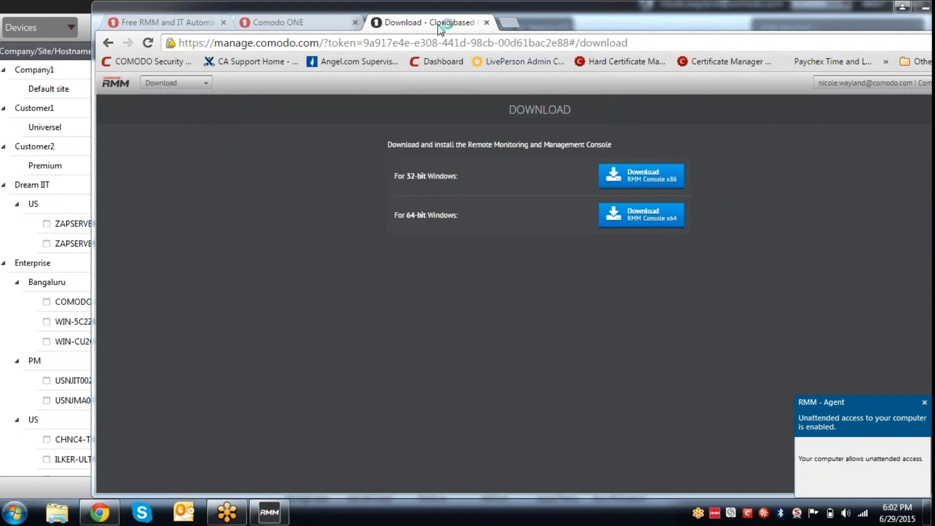
pyautogui.click(927, 10)
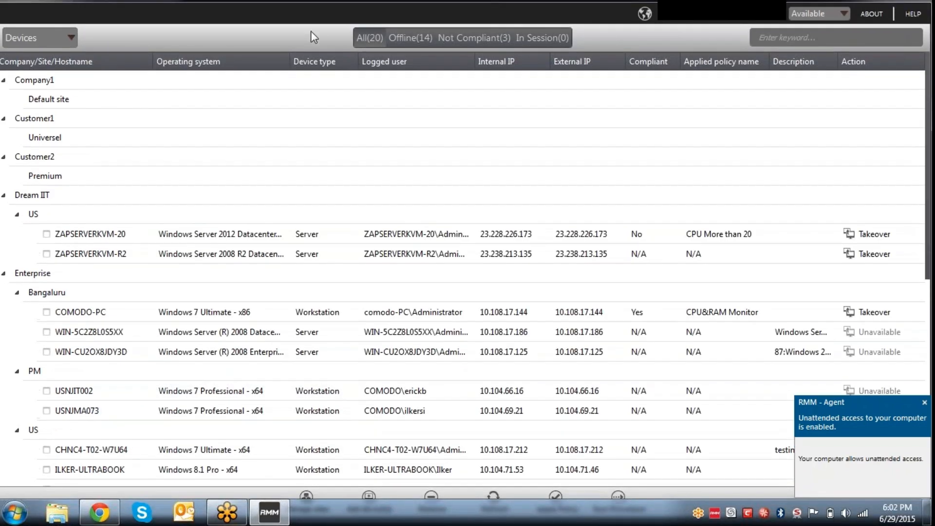
pyautogui.scroll(-2, 406, 378)
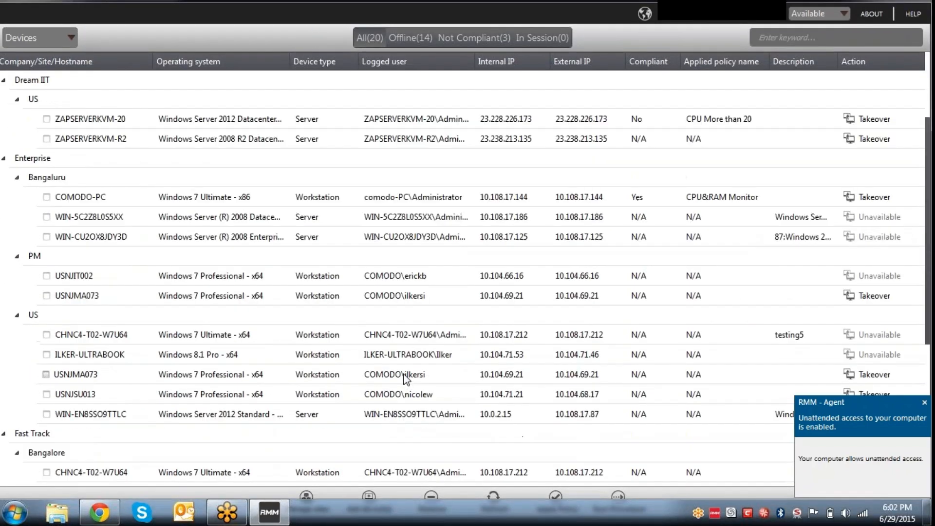
# Select device USNJSU013 in the Enterprise company's US site and move the console window aside to uncover the desktop.
pyautogui.click(431, 393)
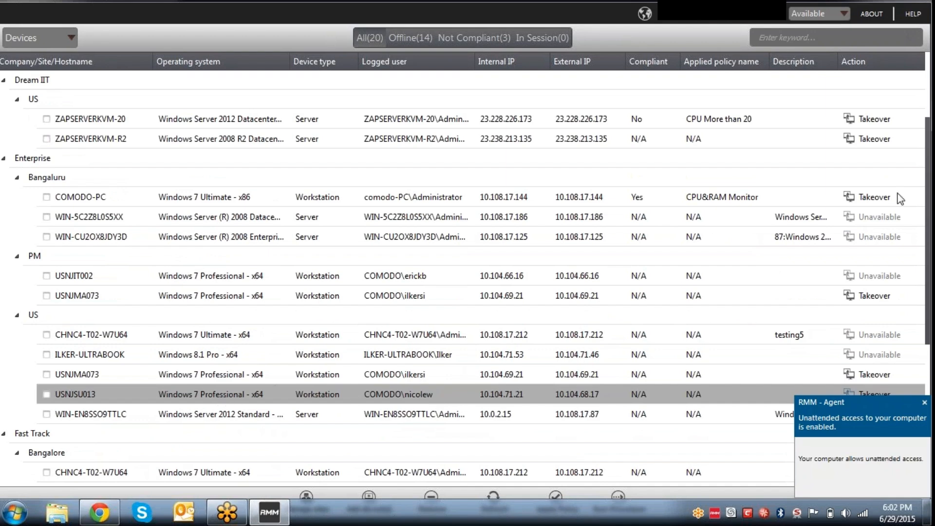
pyautogui.moveTo(902, 33); pyautogui.dragTo(898, 33)
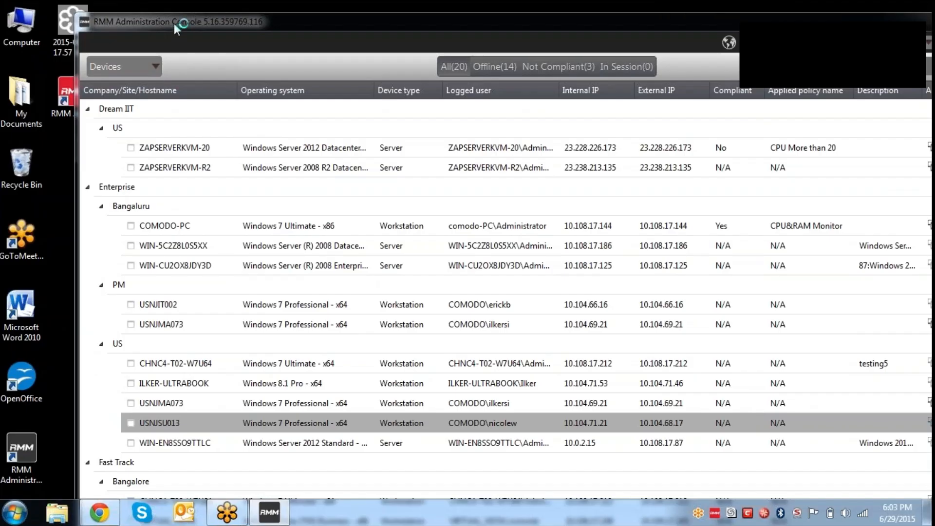
pyautogui.moveTo(174, 23); pyautogui.dragTo(207, 29)
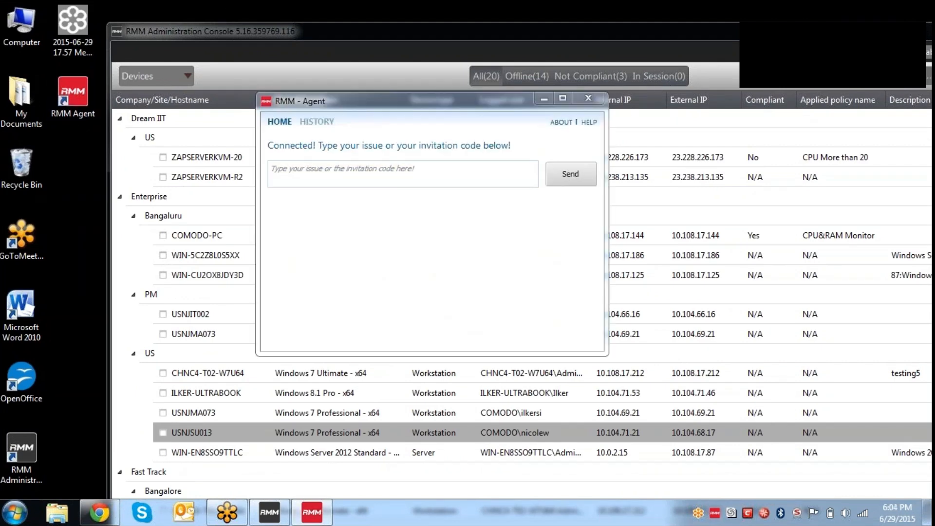
# Send a support request with the text "help" from the RMM - Agent window.
pyautogui.click(324, 176)
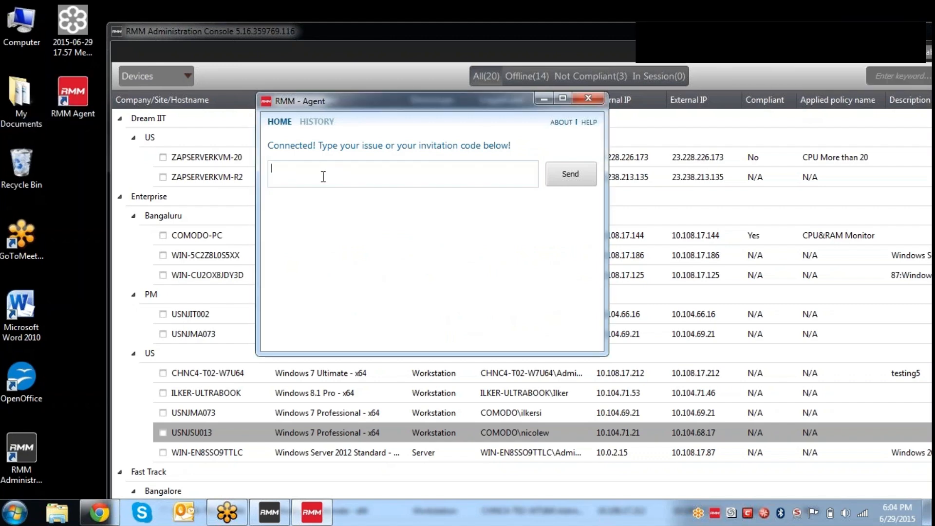
pyautogui.write('help')
pyautogui.press('Return')
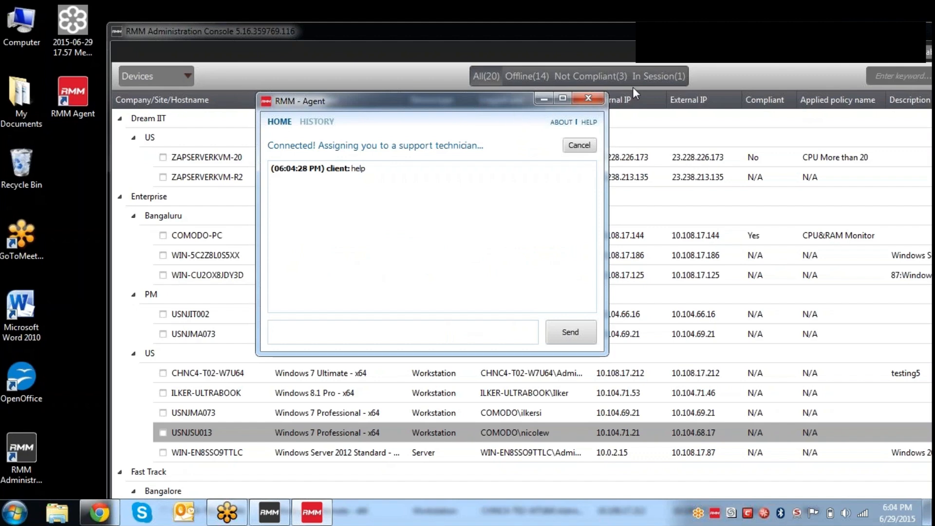
# Filter the console's device list to In Session and check the Action status of device USNJSU013.
pyautogui.click(663, 77)
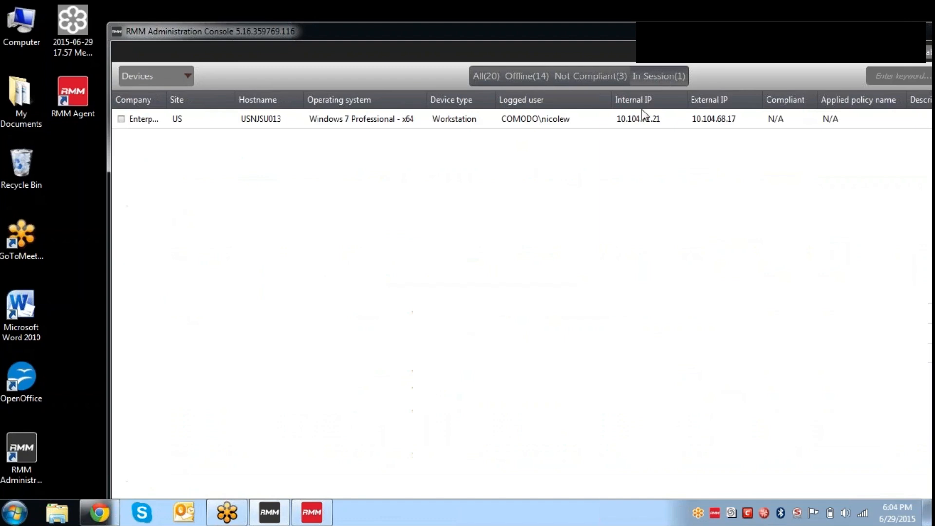
pyautogui.click(575, 123)
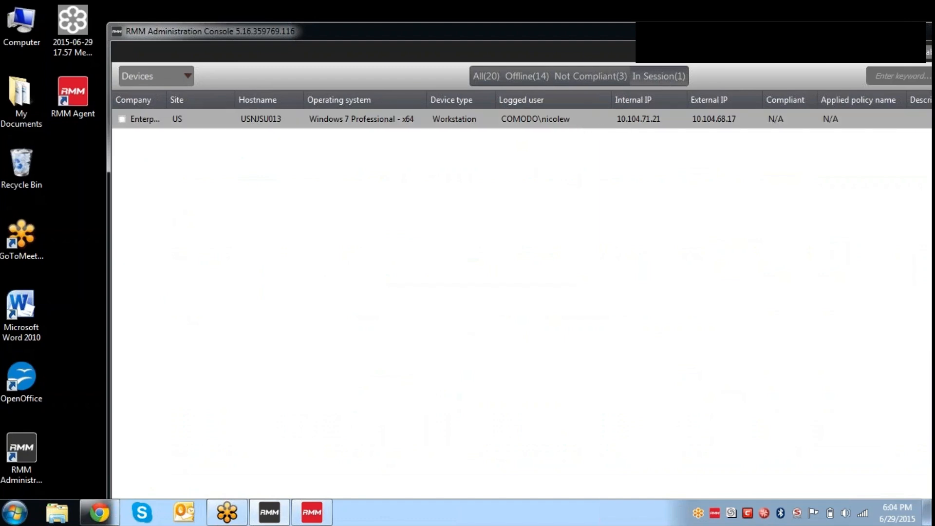
pyautogui.moveTo(706, 31); pyautogui.dragTo(594, 39)
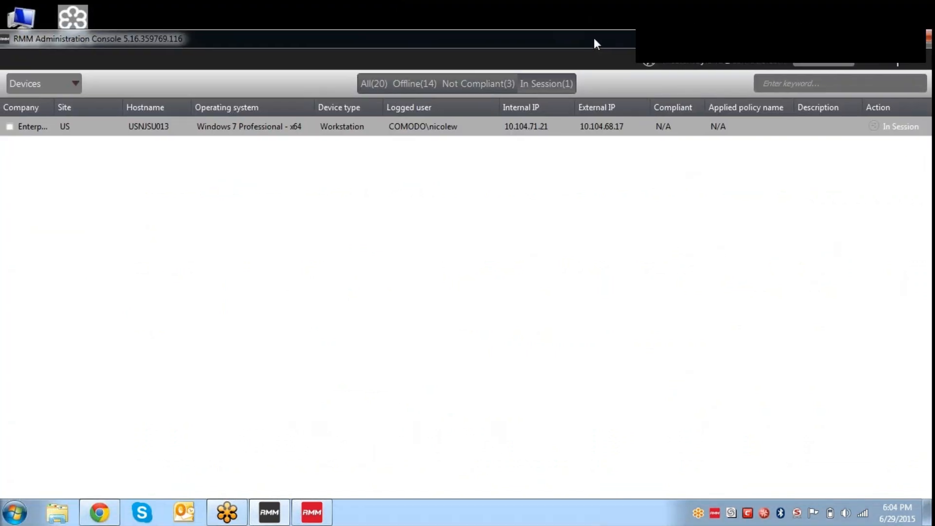
pyautogui.moveTo(535, 38); pyautogui.dragTo(534, 17)
# Return to the RMM - Agent window, cancel the pending support request and close the window.
pyautogui.click(312, 513)
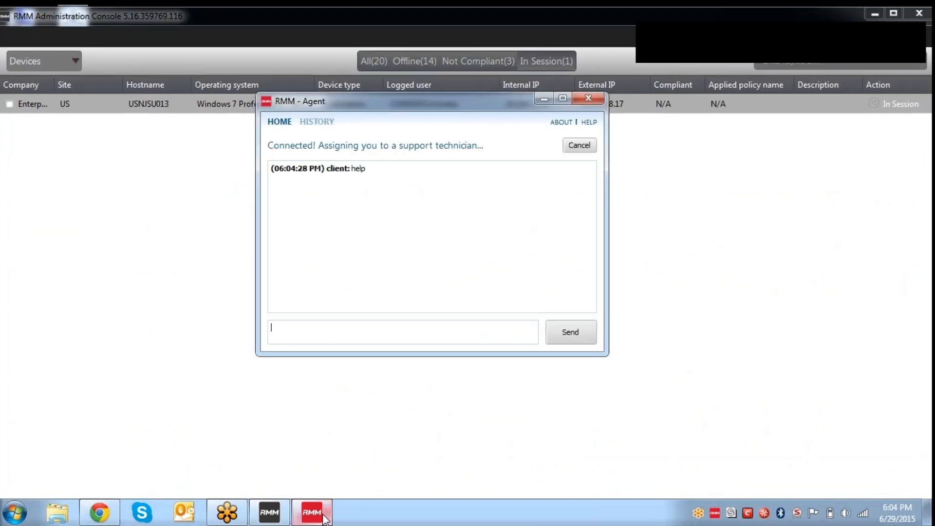
pyautogui.click(583, 146)
pyautogui.click(515, 122)
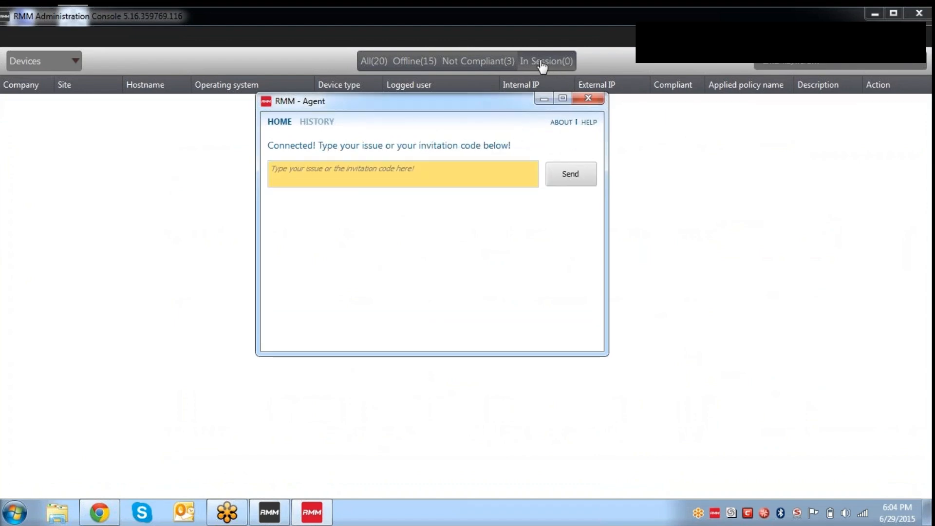
pyautogui.click(588, 99)
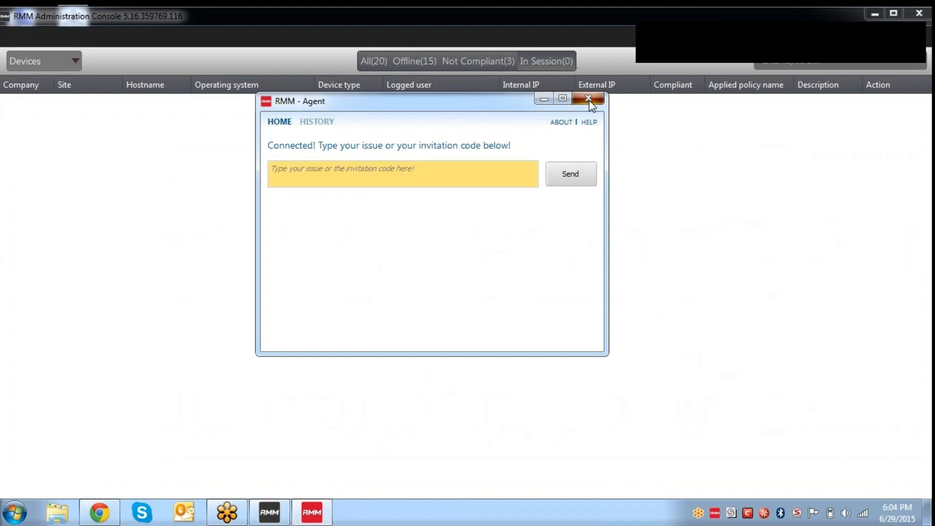